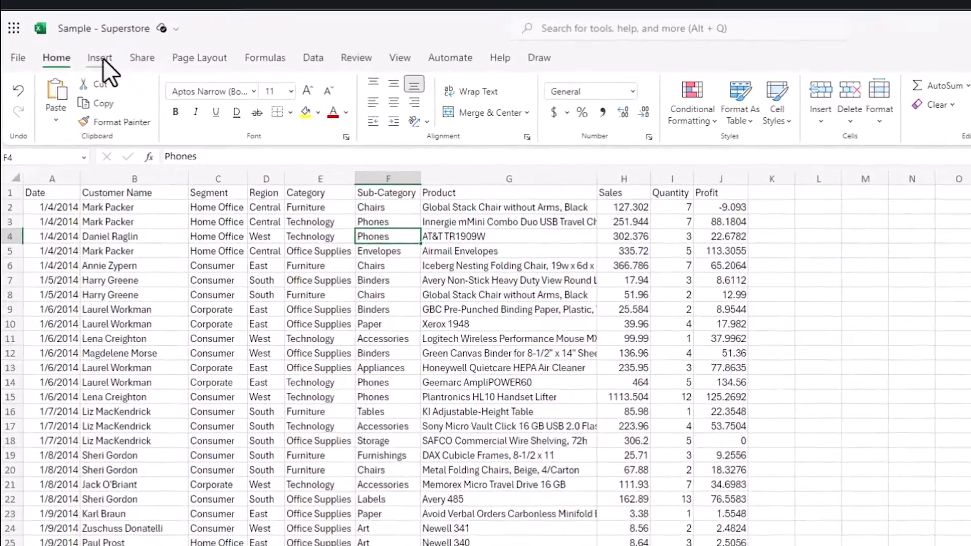
# Step: Convert the Superstore range A1:J3898 into a table with headers
pyautogui.click(71, 66)
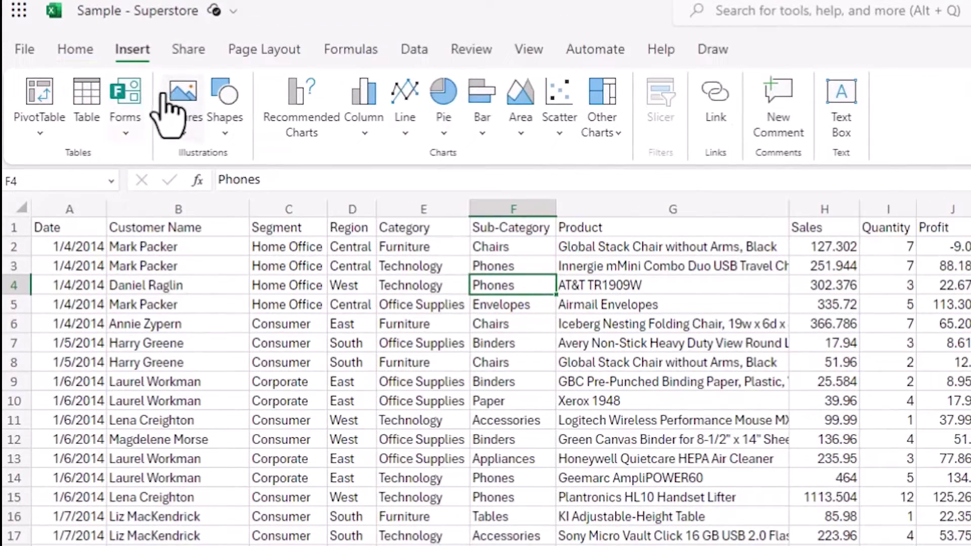
pyautogui.click(93, 99)
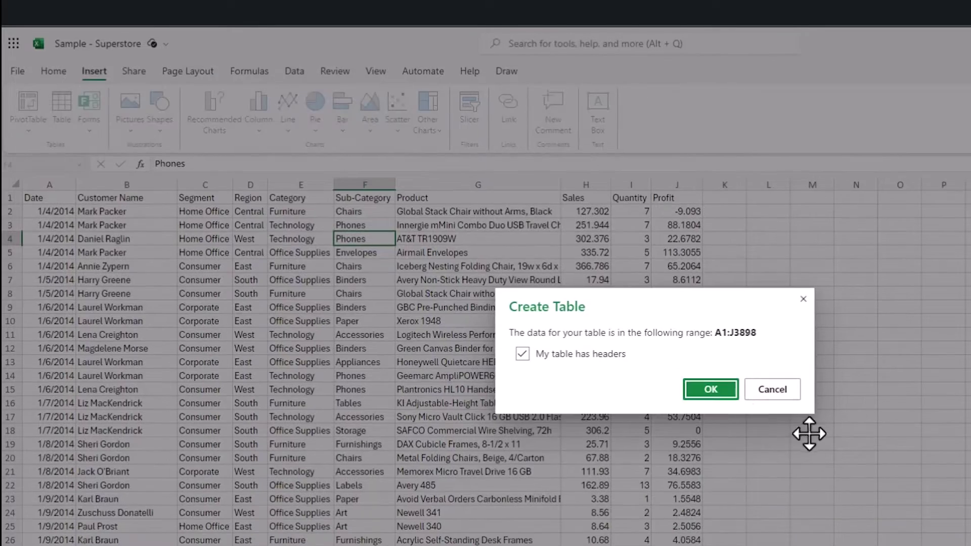
pyautogui.click(710, 390)
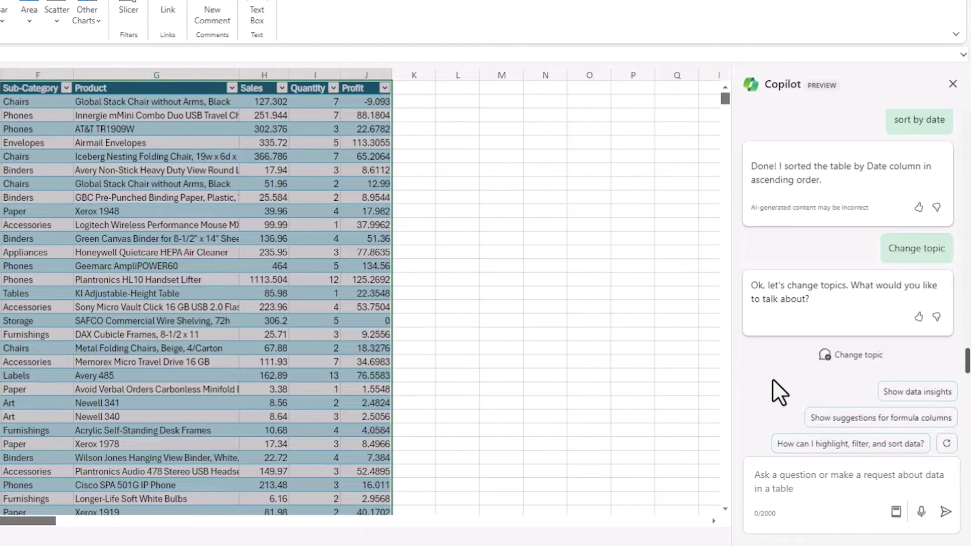
# Step: Insert Copilot's suggested Total Sales column K, =SUMIF([Customer Name],[@[Customer Name]],[Sales])
pyautogui.click(911, 417)
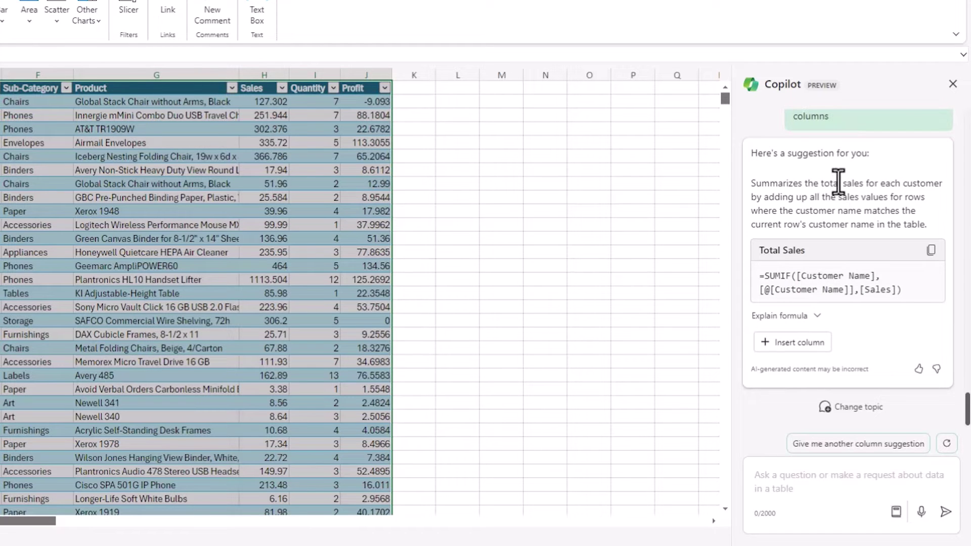
pyautogui.click(804, 348)
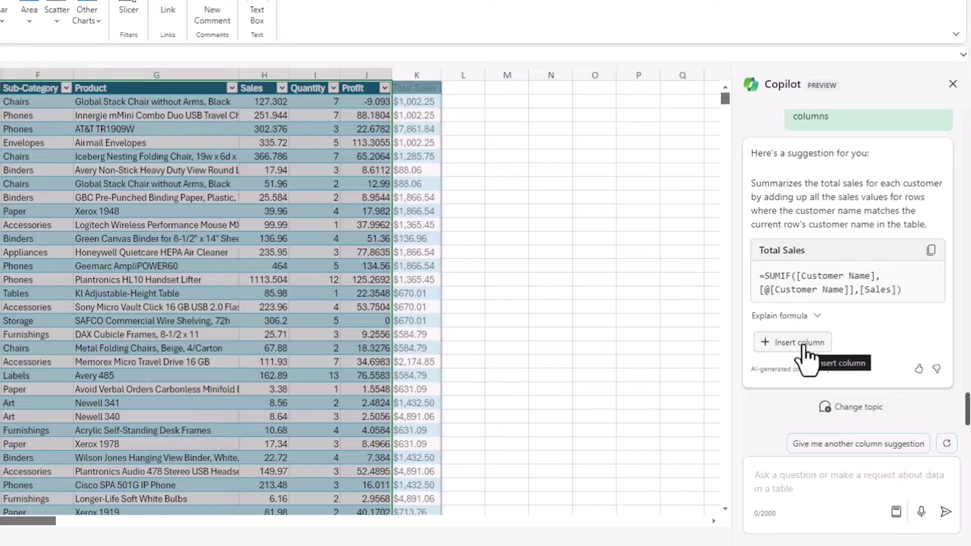
pyautogui.click(804, 348)
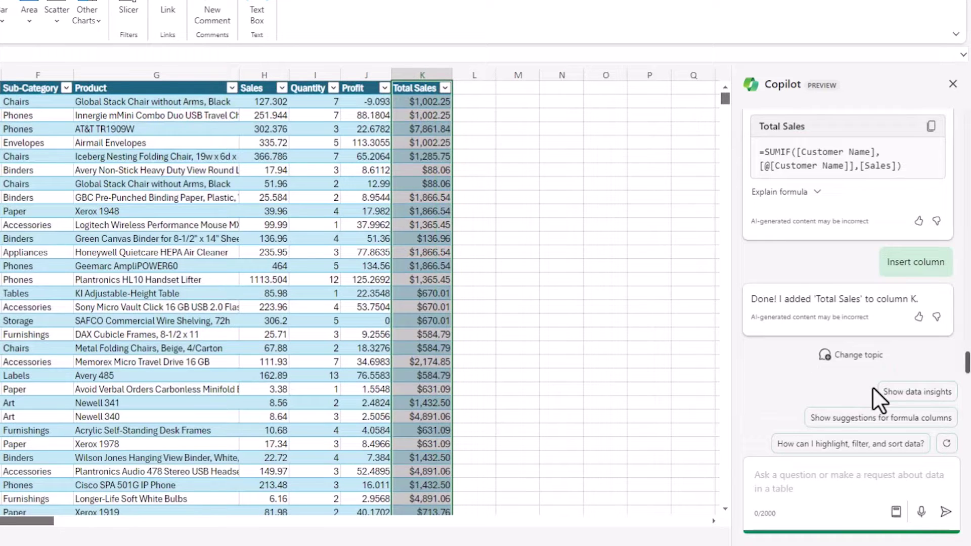
# Step: Generate Copilot data insights and add all four charts to a new sheet
pyautogui.click(921, 394)
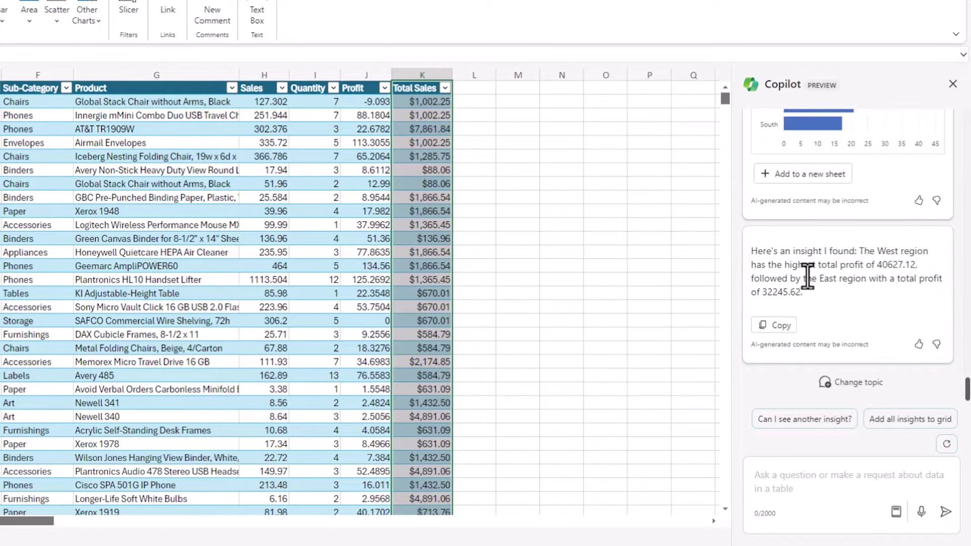
pyautogui.click(888, 422)
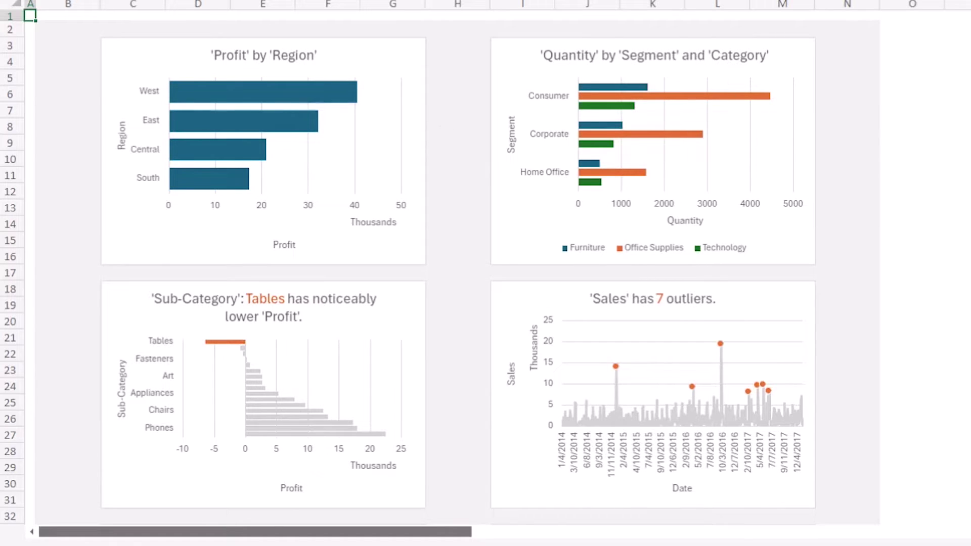
pyautogui.scroll(-3, 916, 168)
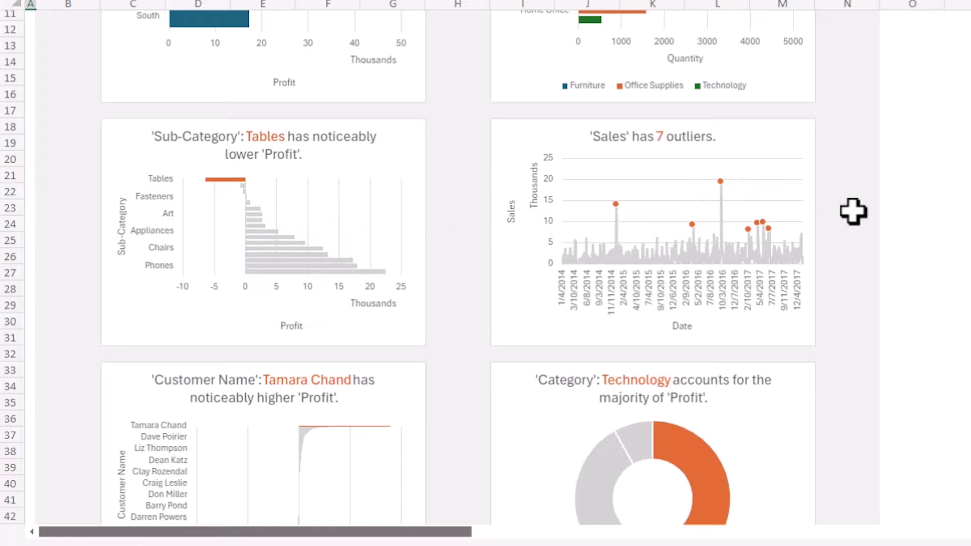
pyautogui.scroll(-5, 854, 227)
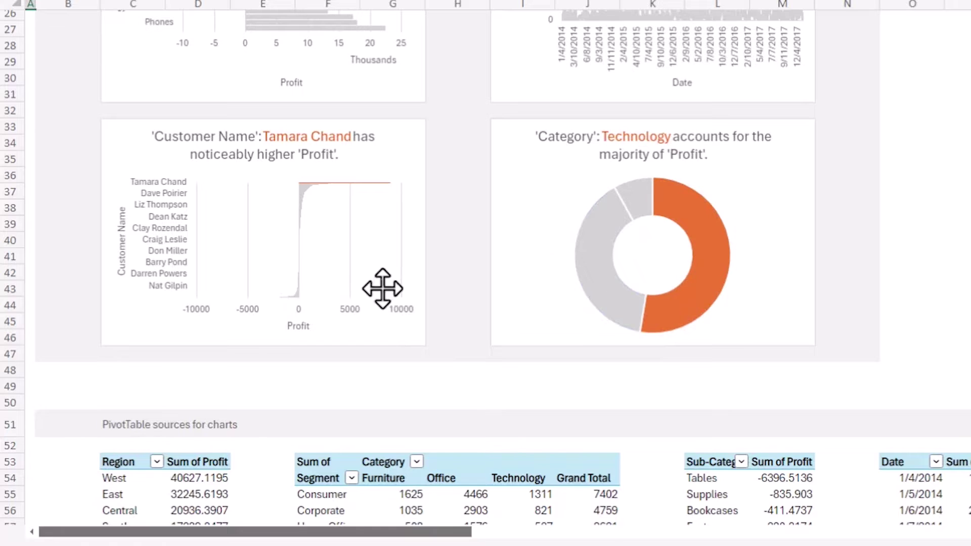
pyautogui.click(410, 334)
pyautogui.moveTo(424, 346); pyautogui.dragTo(541, 429)
pyautogui.moveTo(629, 465); pyautogui.dragTo(642, 470)
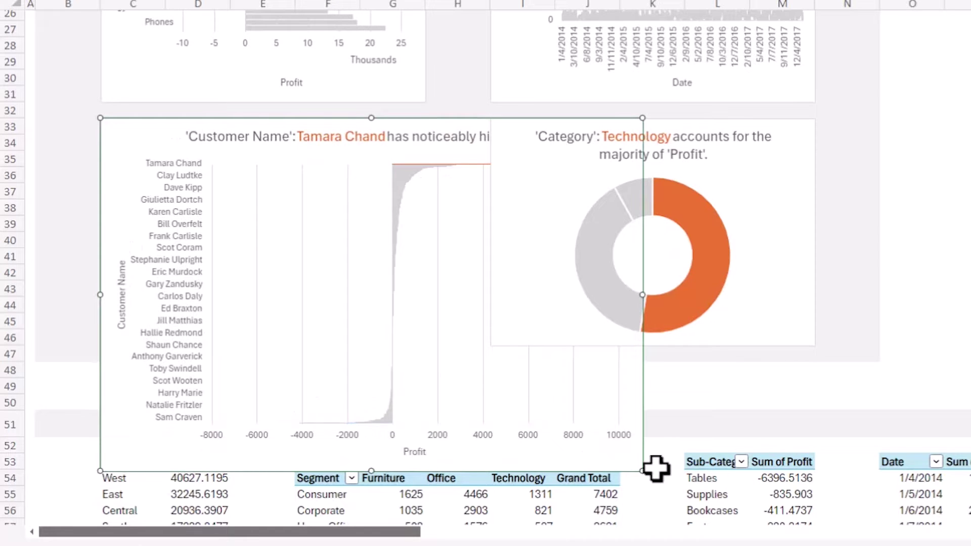
pyautogui.moveTo(642, 470); pyautogui.dragTo(448, 320)
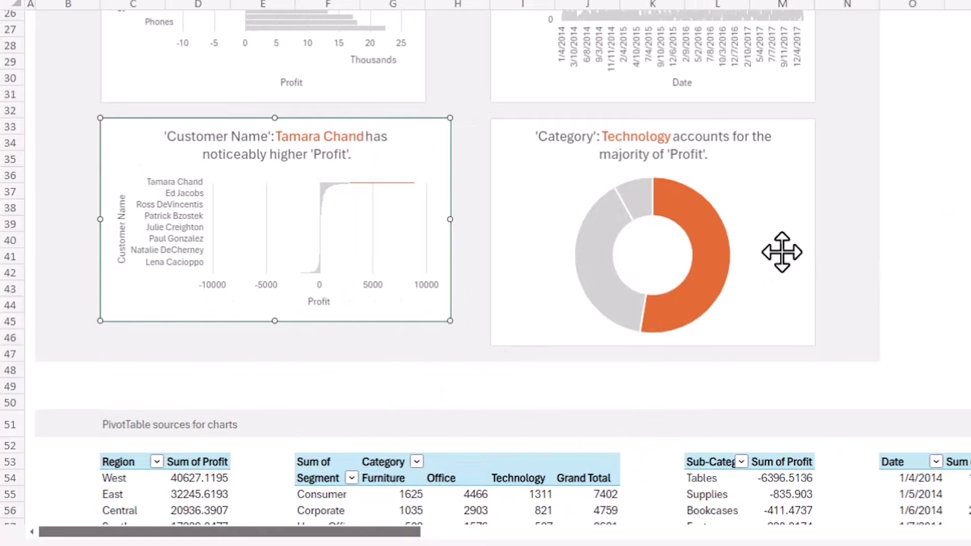
pyautogui.scroll(-5, 785, 243)
pyautogui.scroll(-4, 299, 104)
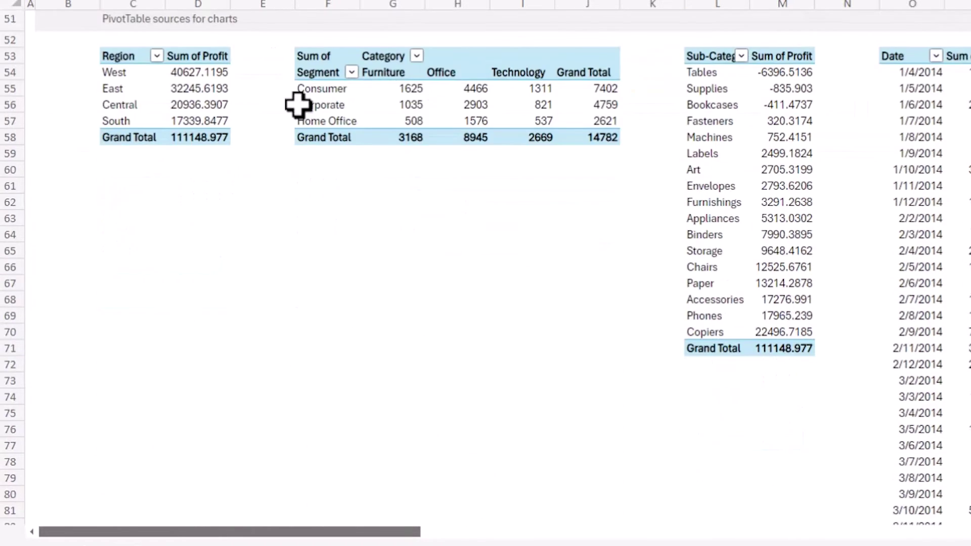
pyautogui.scroll(4, 240, 252)
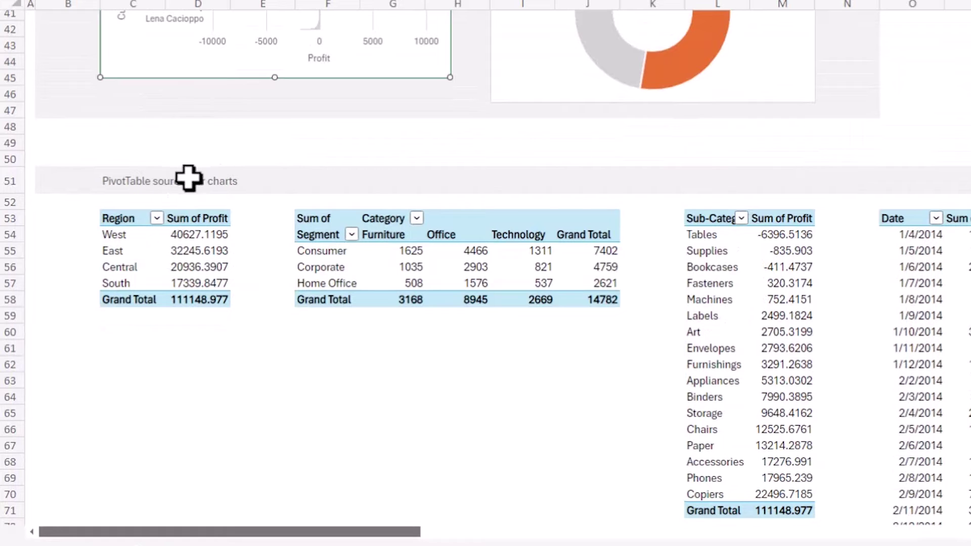
pyautogui.scroll(13, 704, 152)
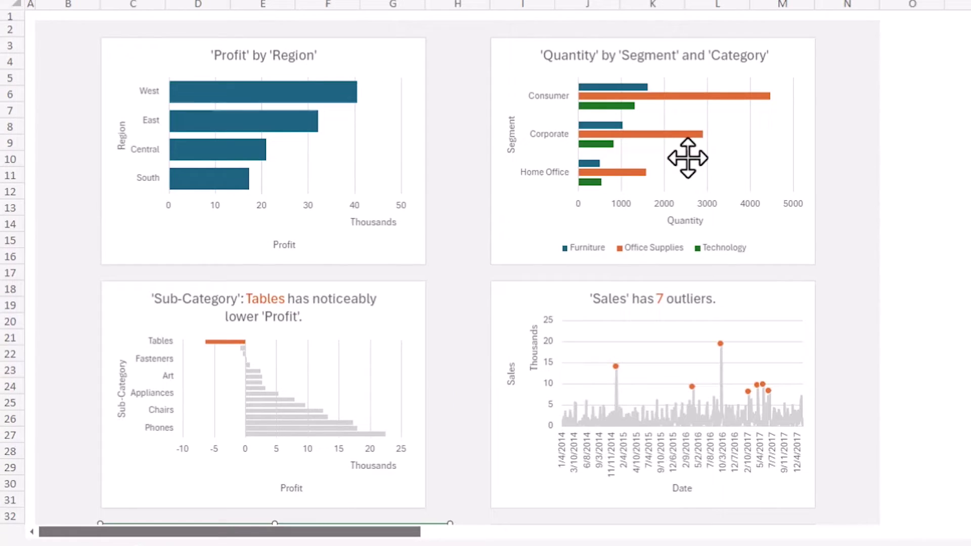
pyautogui.scroll(-7, 339, 162)
pyautogui.scroll(-8, 341, 173)
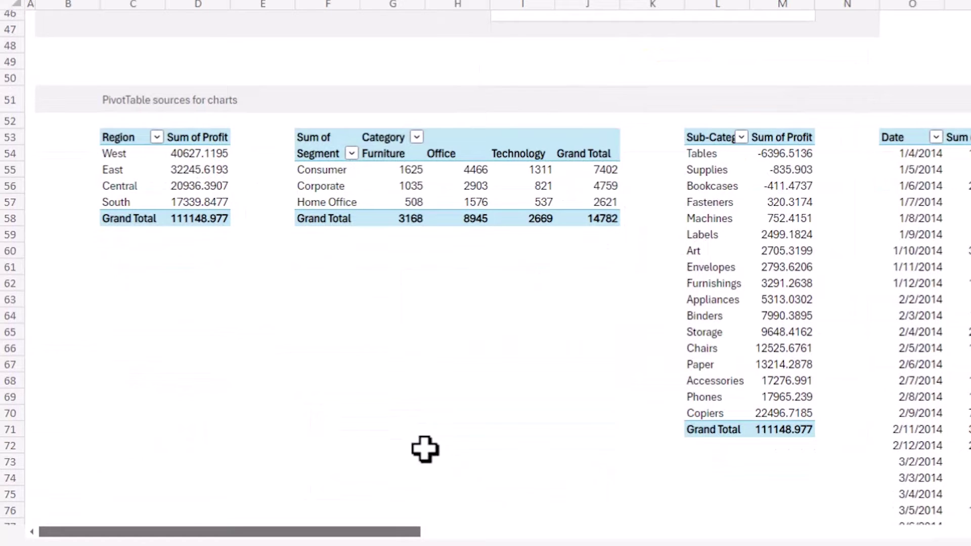
pyautogui.moveTo(404, 536); pyautogui.dragTo(494, 536)
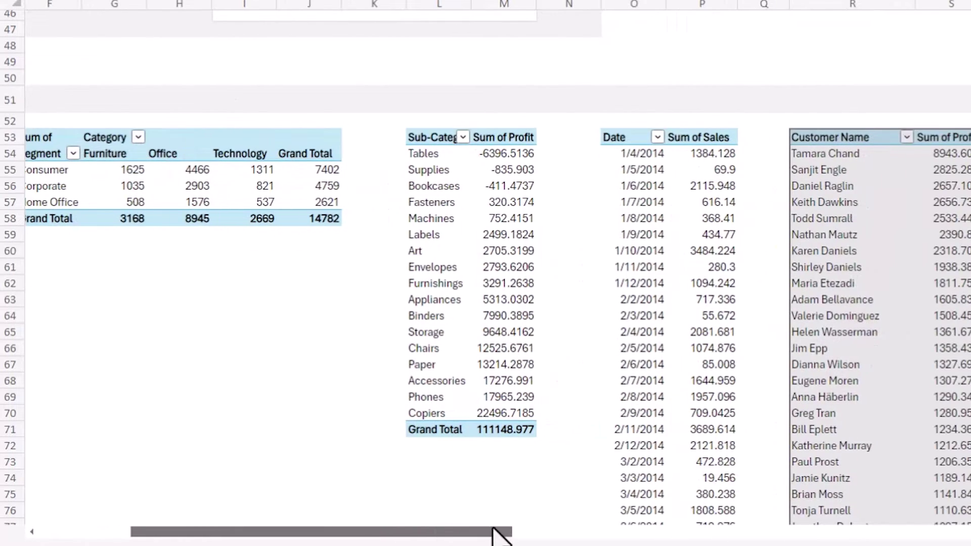
pyautogui.click(503, 154)
pyautogui.moveTo(504, 521); pyautogui.dragTo(597, 522)
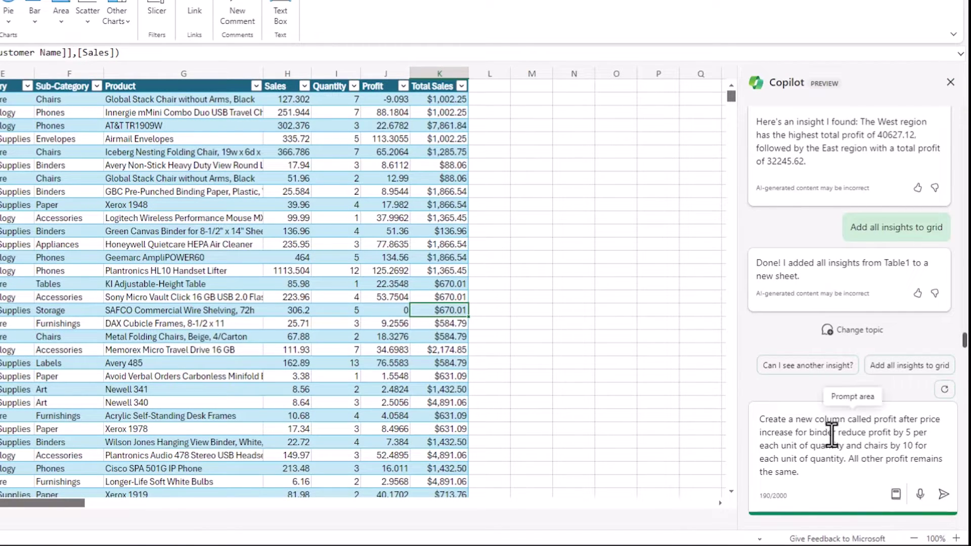
# Step: Correct the Profit After Price Increase prompt and send it to Copilot
pyautogui.click(792, 434)
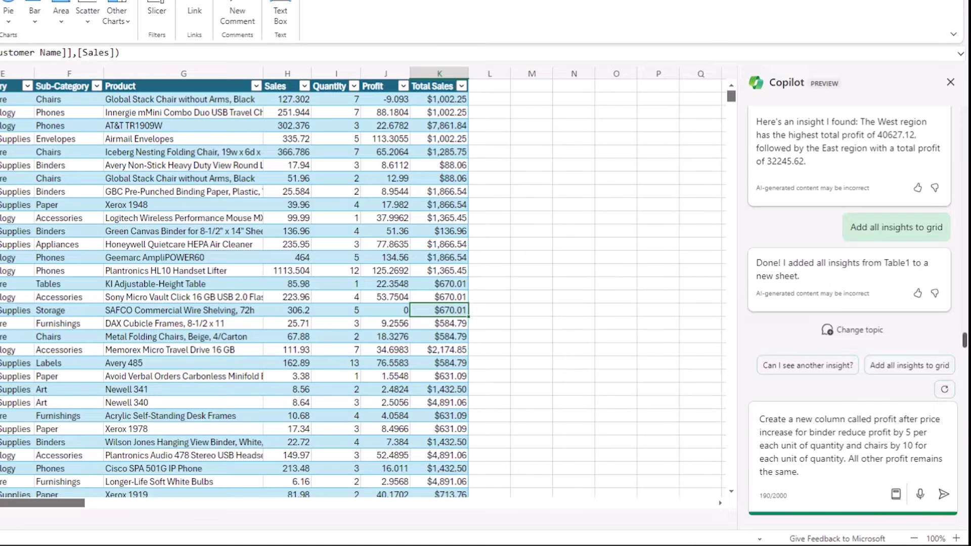
pyautogui.write(',')
pyautogui.write('s')
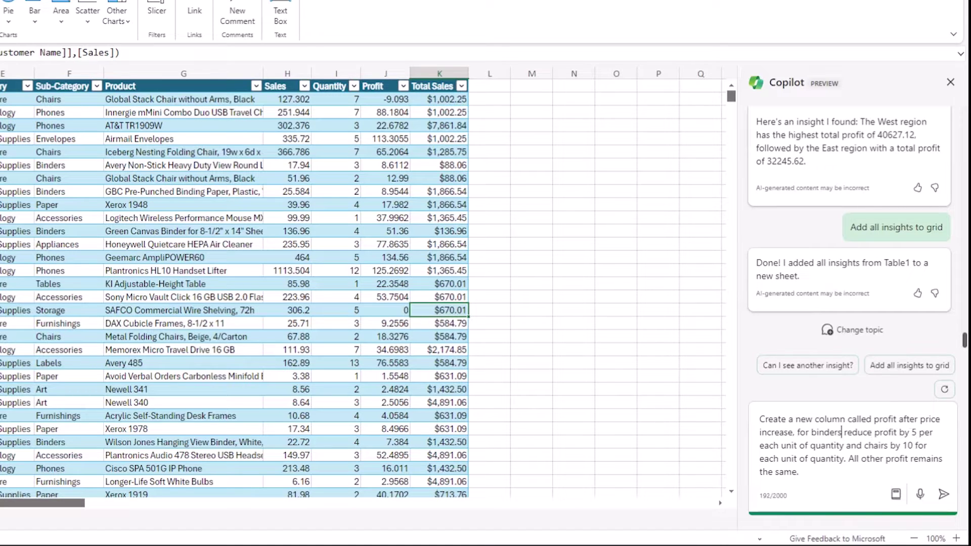
pyautogui.press('Return')
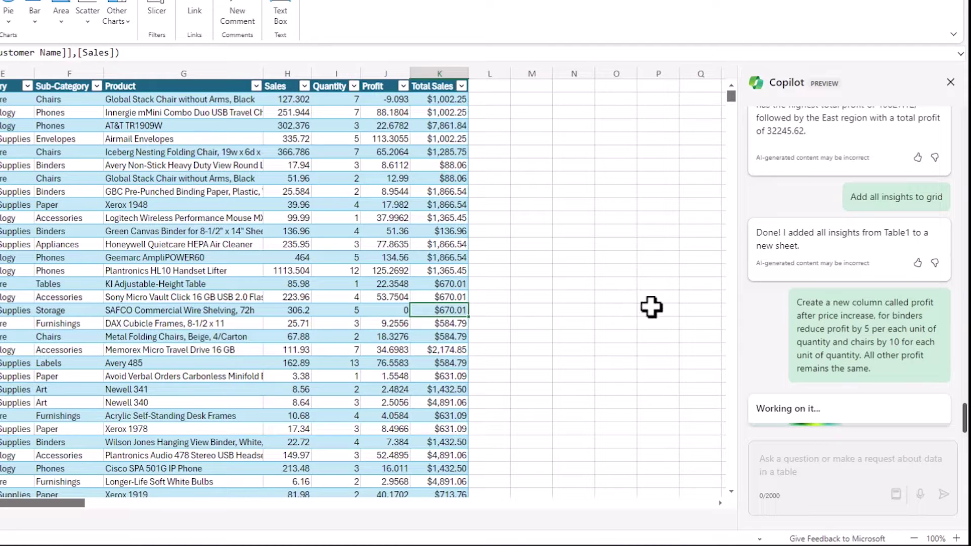
# Step: Expand the suggested formula's explanation, then insert it as the Profit After Price Increase column
pyautogui.moveTo(860, 300)
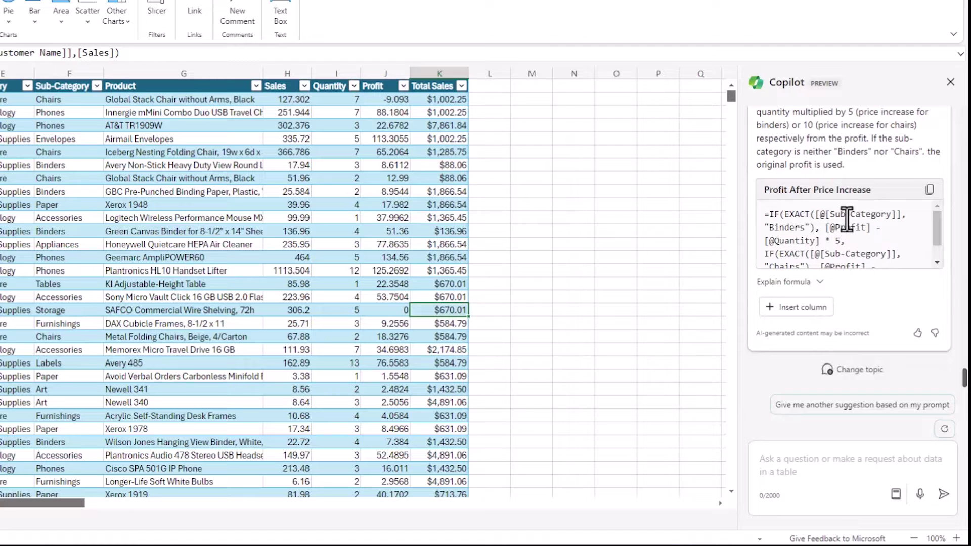
pyautogui.scroll(2, 863, 232)
pyautogui.click(783, 347)
pyautogui.scroll(-3, 845, 259)
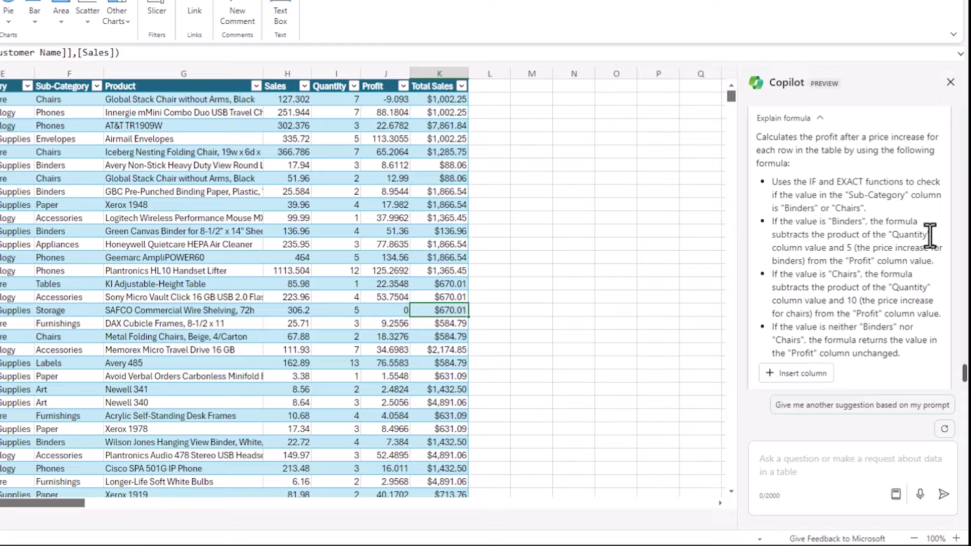
pyautogui.scroll(-2, 843, 286)
pyautogui.click(799, 308)
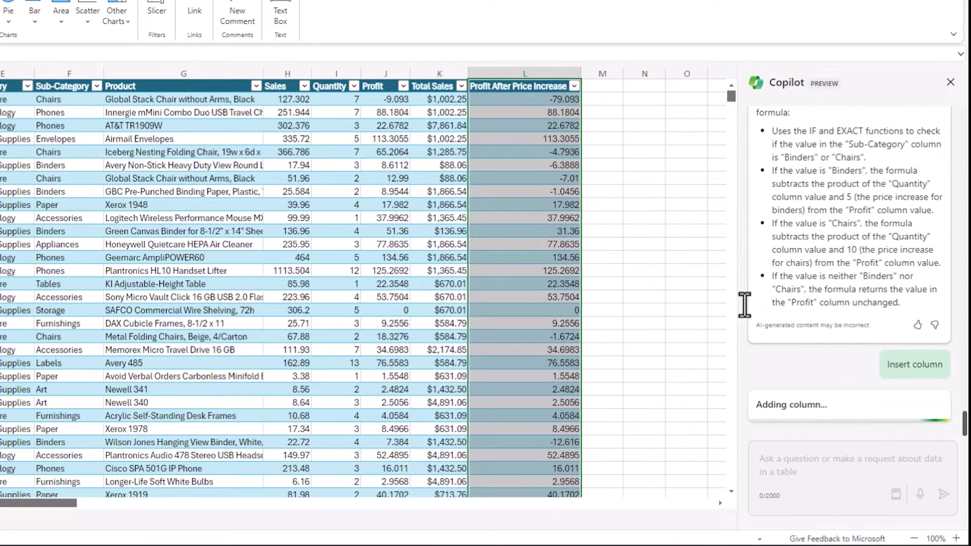
# Step: Check column L's adjusted profits on Chairs rows and expand the formula bar to read its formula
pyautogui.click(640, 152)
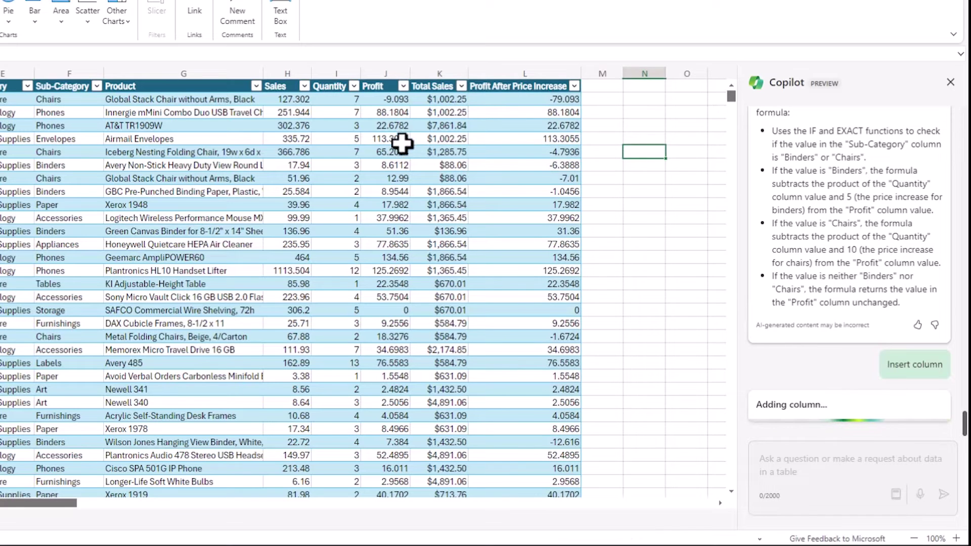
pyautogui.click(63, 150)
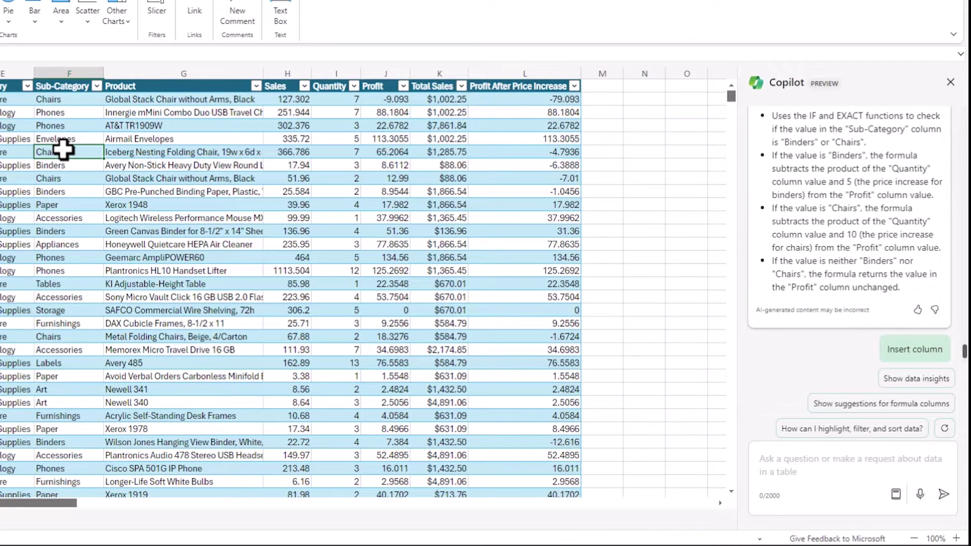
pyautogui.press('Right')
pyautogui.press('Right')
pyautogui.press('Right')
pyautogui.press('Right')
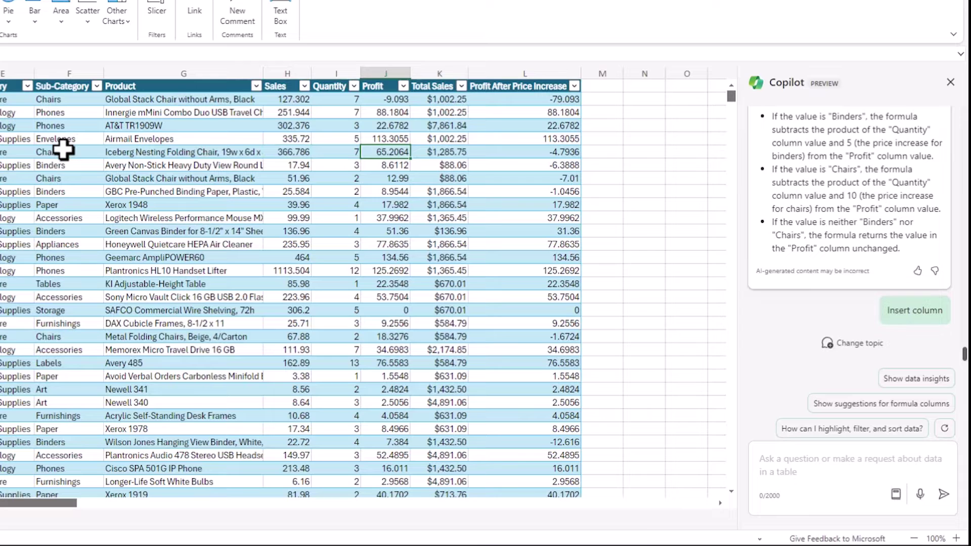
pyautogui.press('Right')
pyautogui.press('Right')
pyautogui.press('Left')
pyautogui.press('Right')
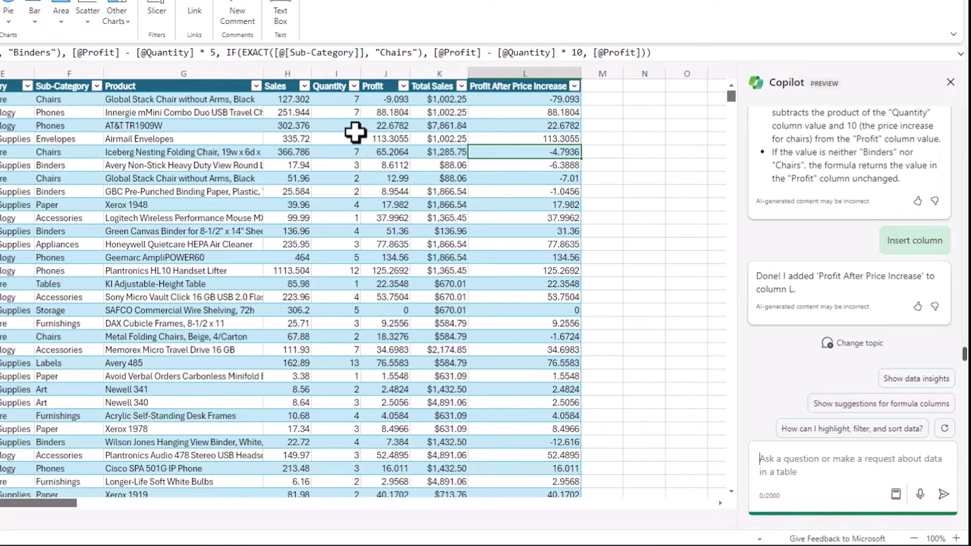
pyautogui.click(520, 168)
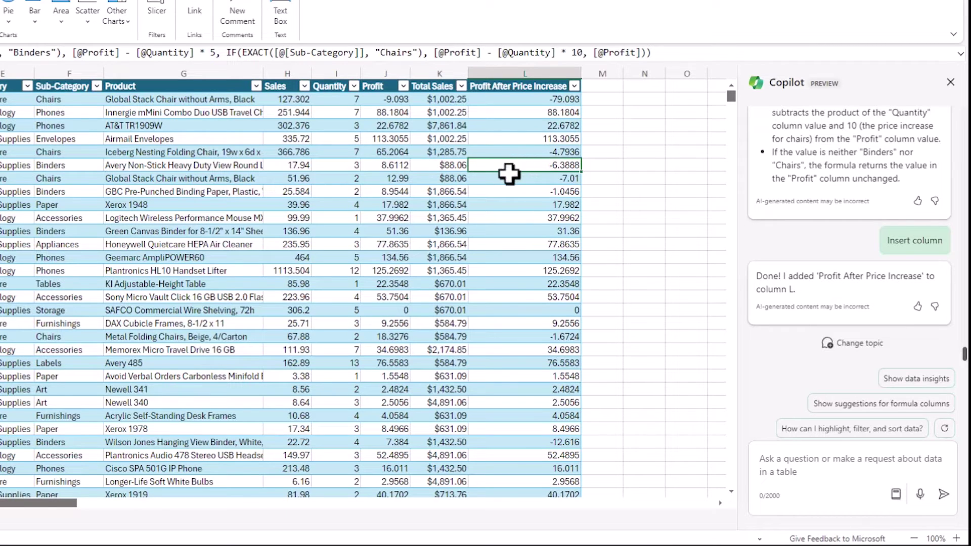
pyautogui.click(961, 54)
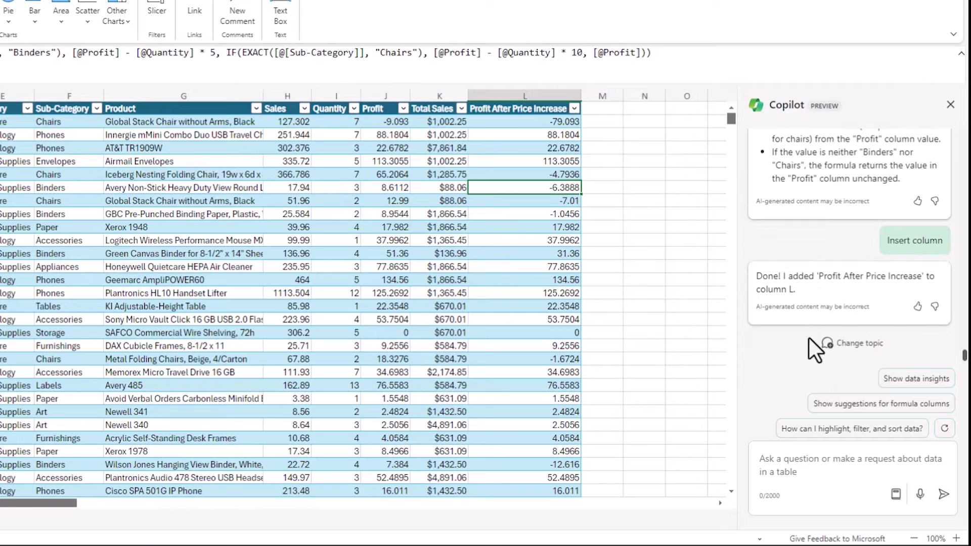
pyautogui.click(601, 161)
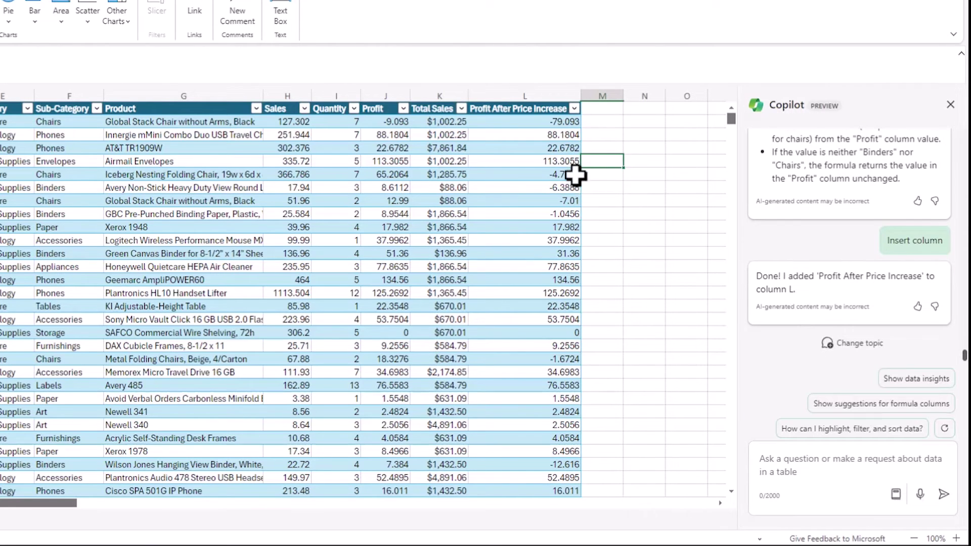
# Step: Ask Copilot to highlight loss-making sales based on profit after price increase
pyautogui.click(480, 306)
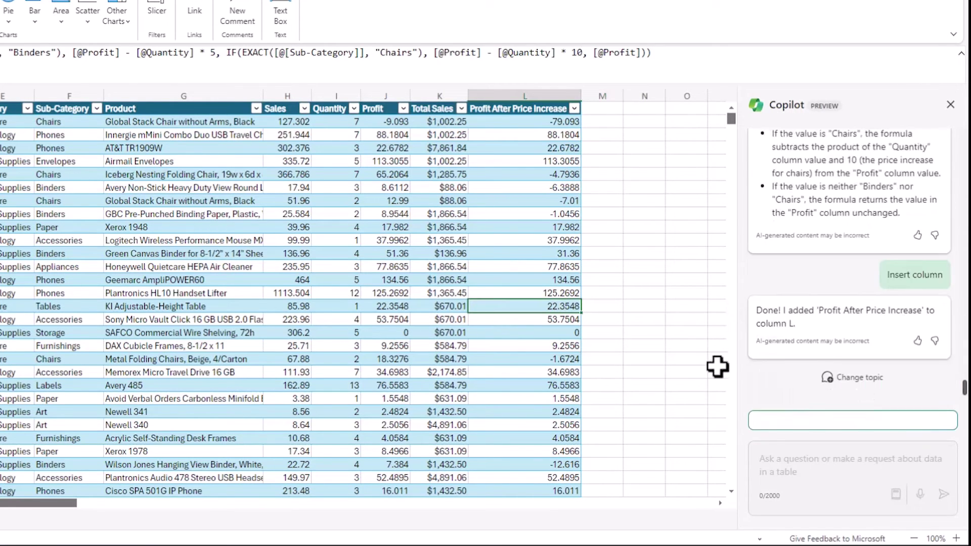
pyautogui.click(803, 460)
pyautogui.write('Highlight loss making sales use profit after price')
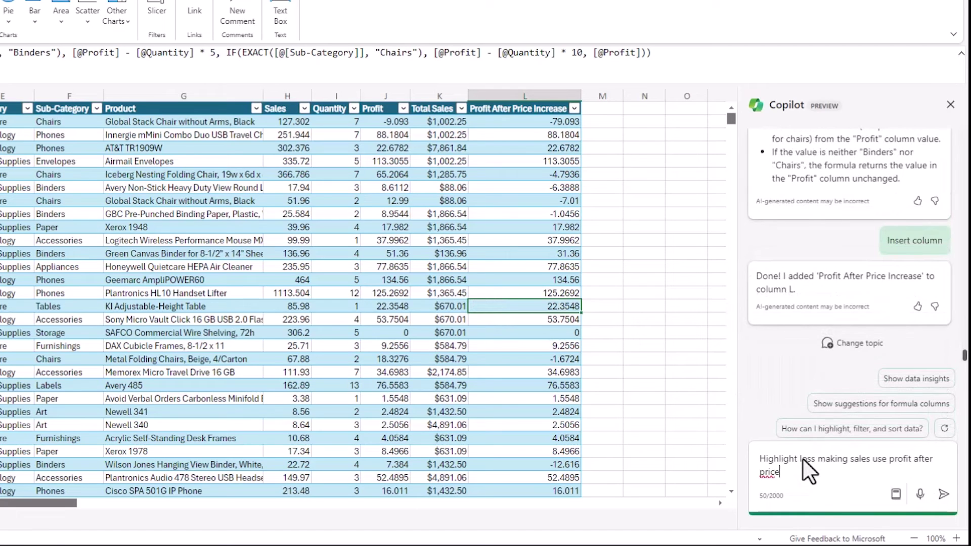
pyautogui.write('increase')
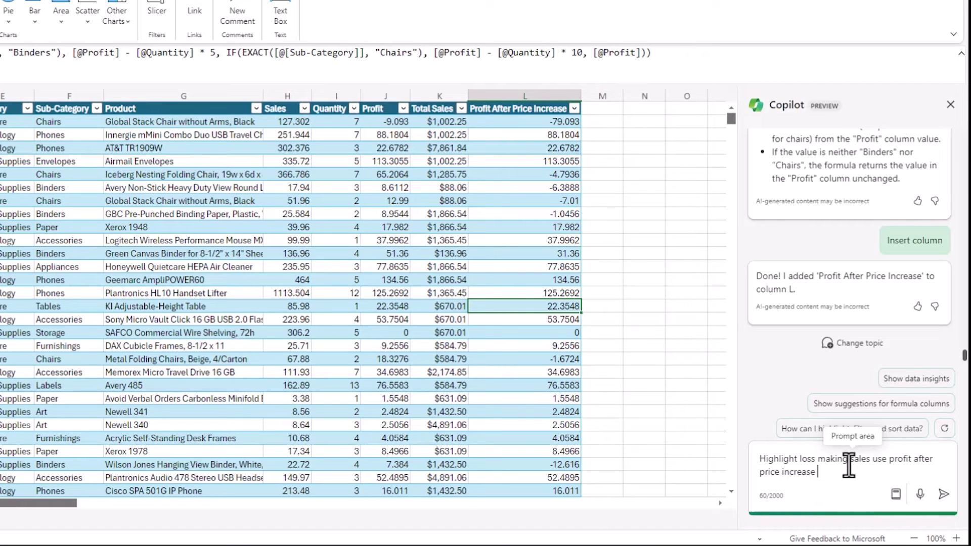
pyautogui.click(943, 494)
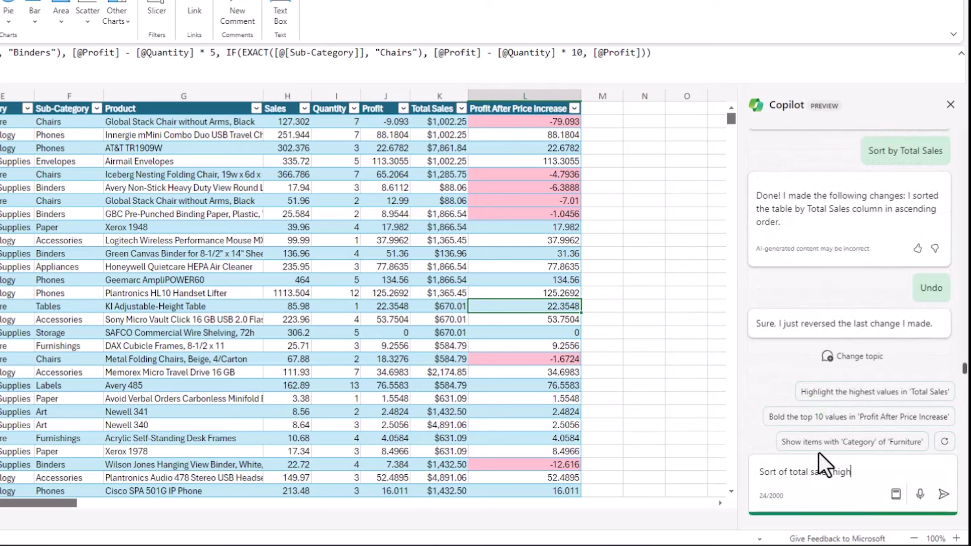
# Step: Ask Copilot to sort the table by Total Sales, highest first
pyautogui.write('first')
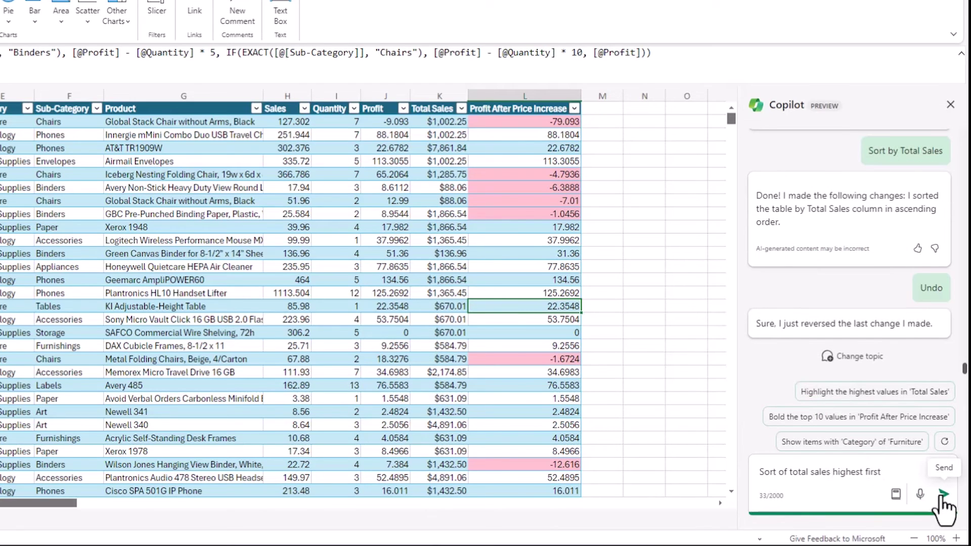
pyautogui.click(926, 480)
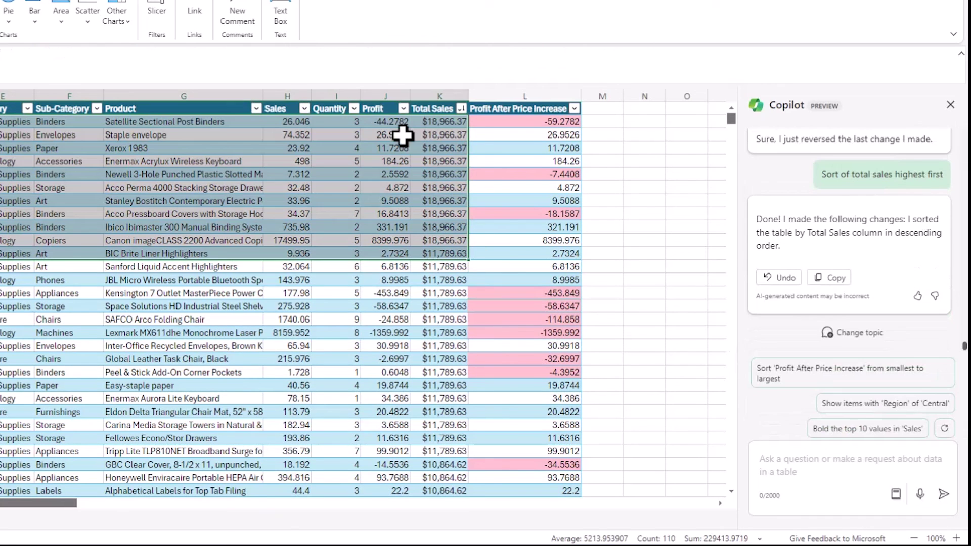
pyautogui.click(618, 172)
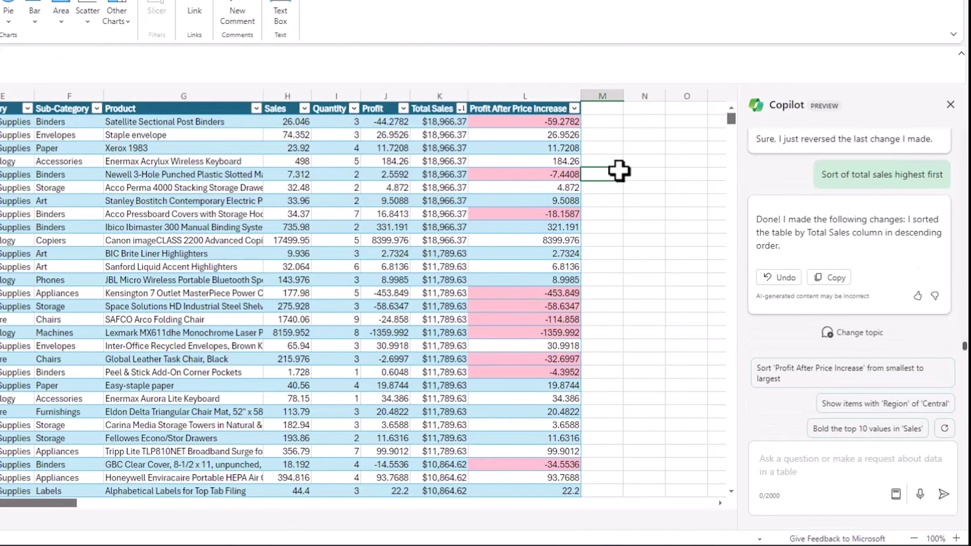